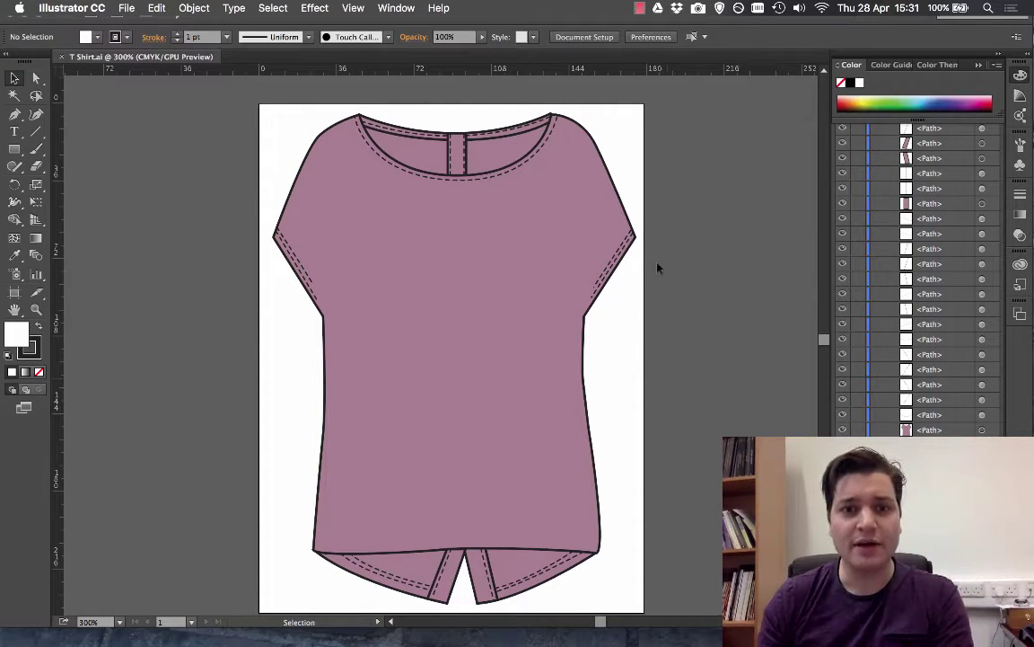
Select the mauve shirt body path with the Selection tool
click(351, 157)
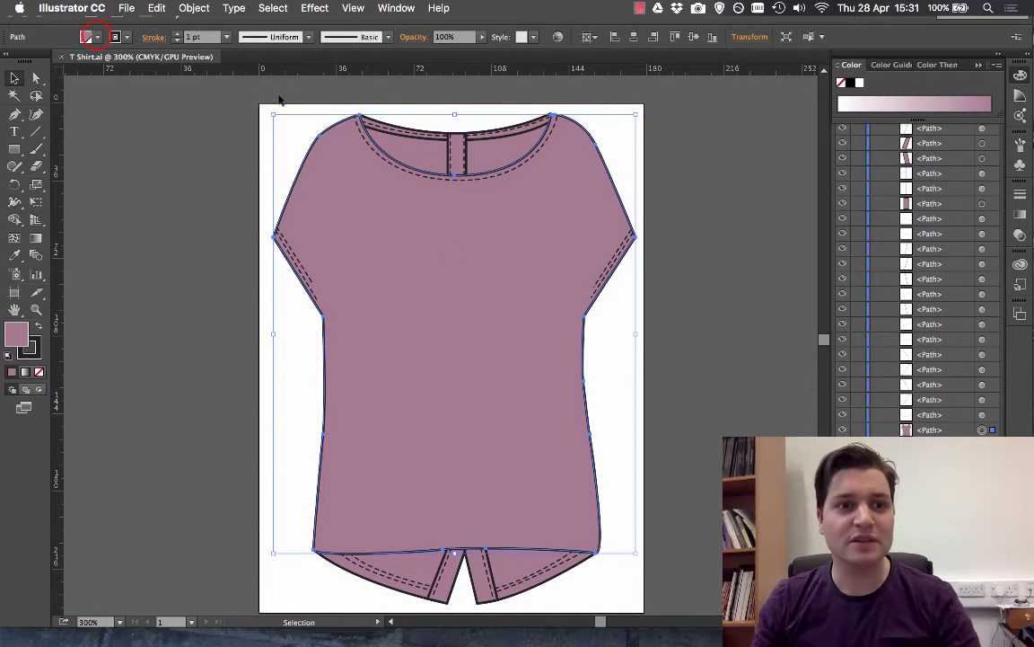
Load the Patterns > Nature > Nature_Animal Skins swatch library from the Fill dropdown
click(87, 37)
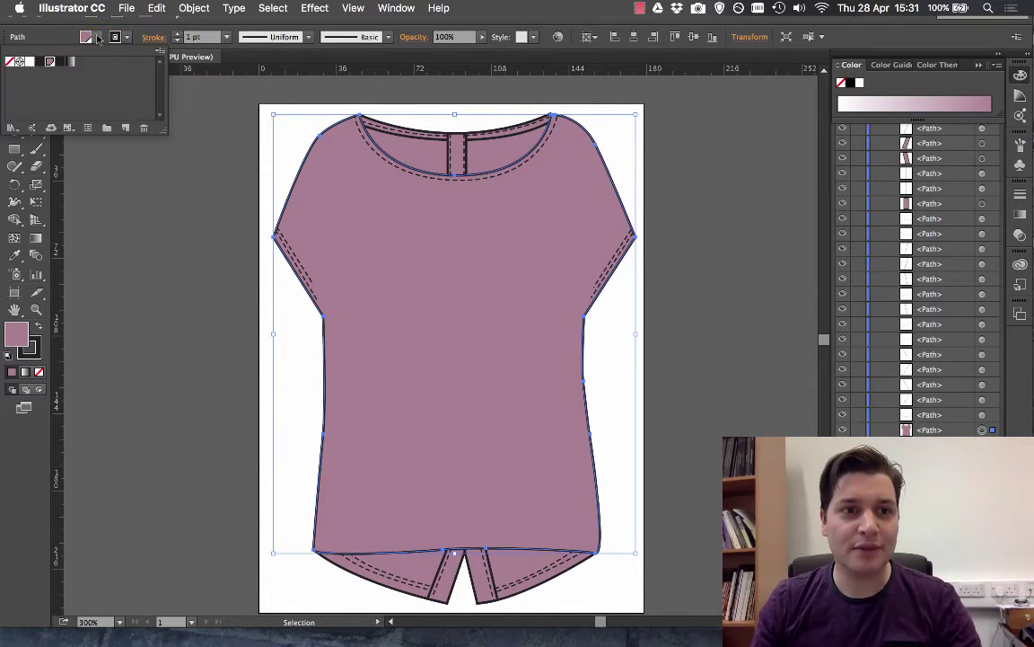
click(13, 128)
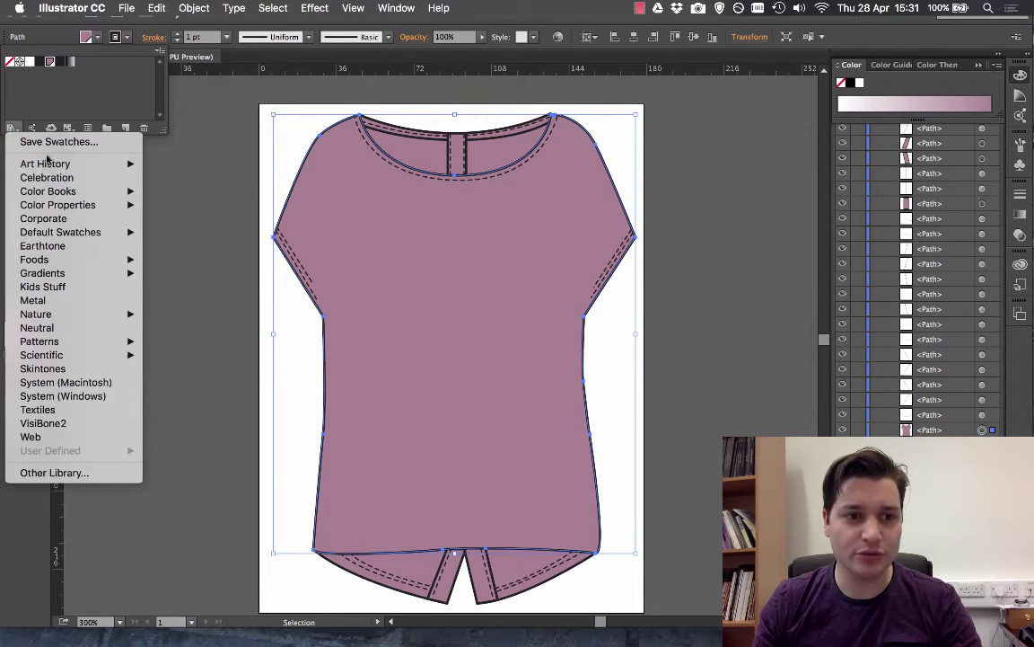
mouse_move(51, 341)
mouse_move(224, 346)
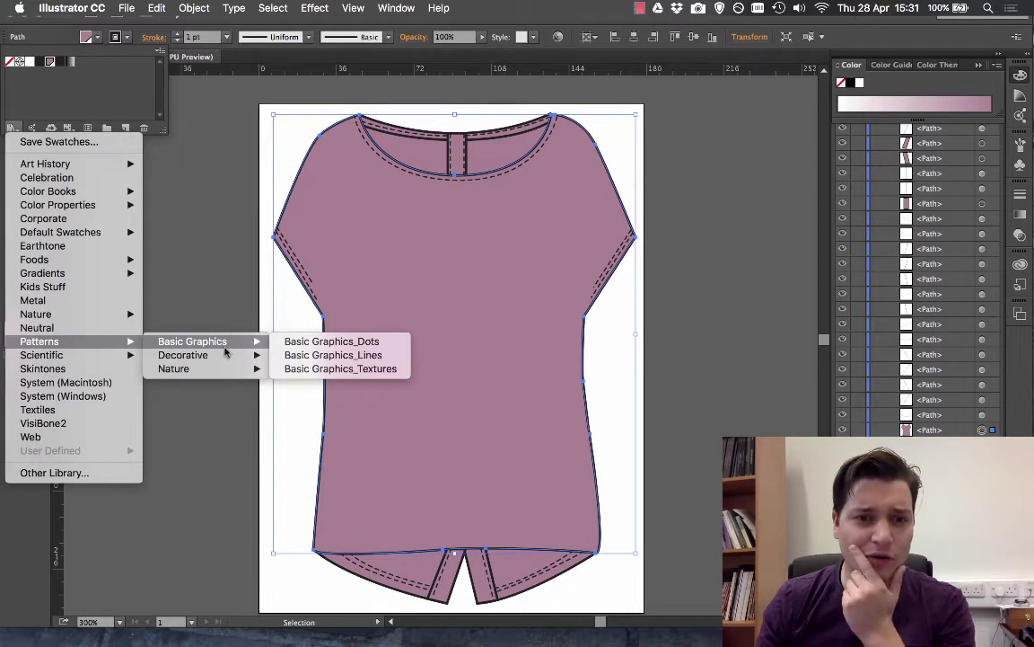
mouse_move(229, 369)
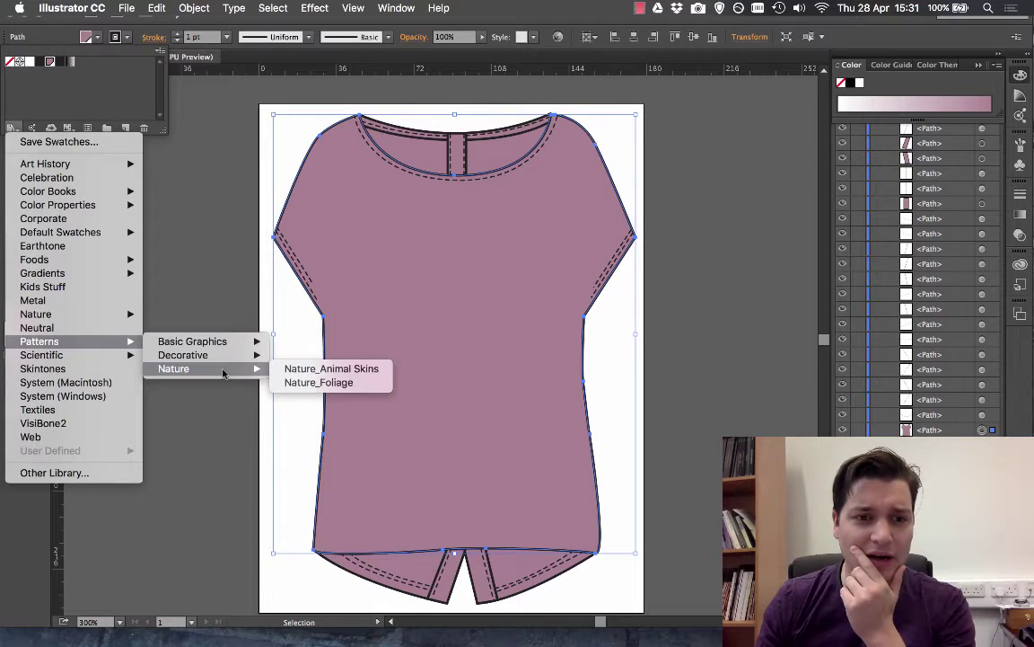
click(303, 373)
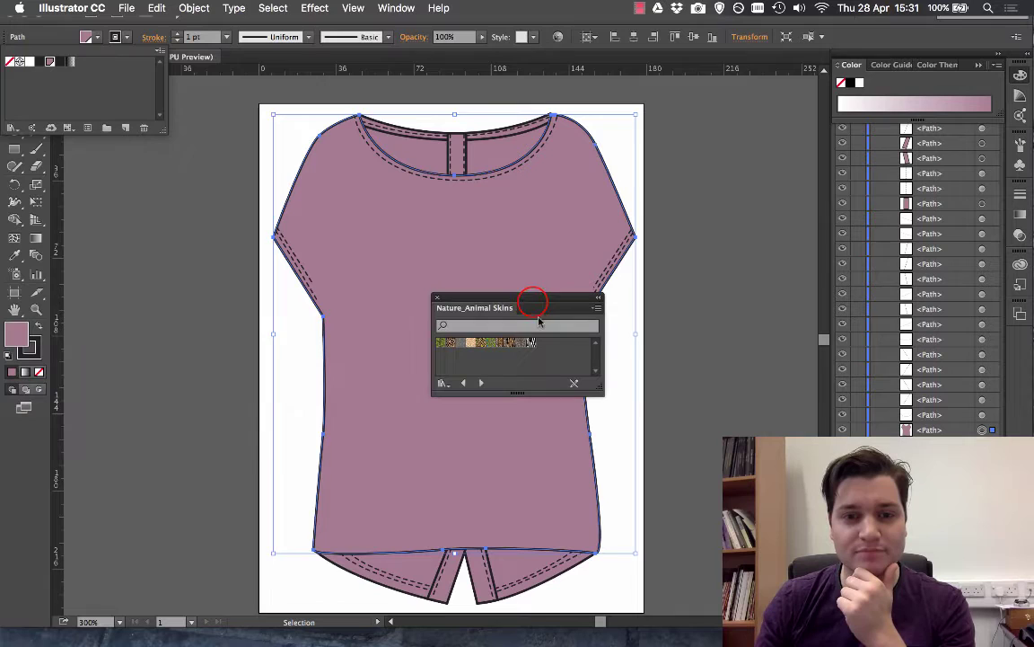
click(533, 304)
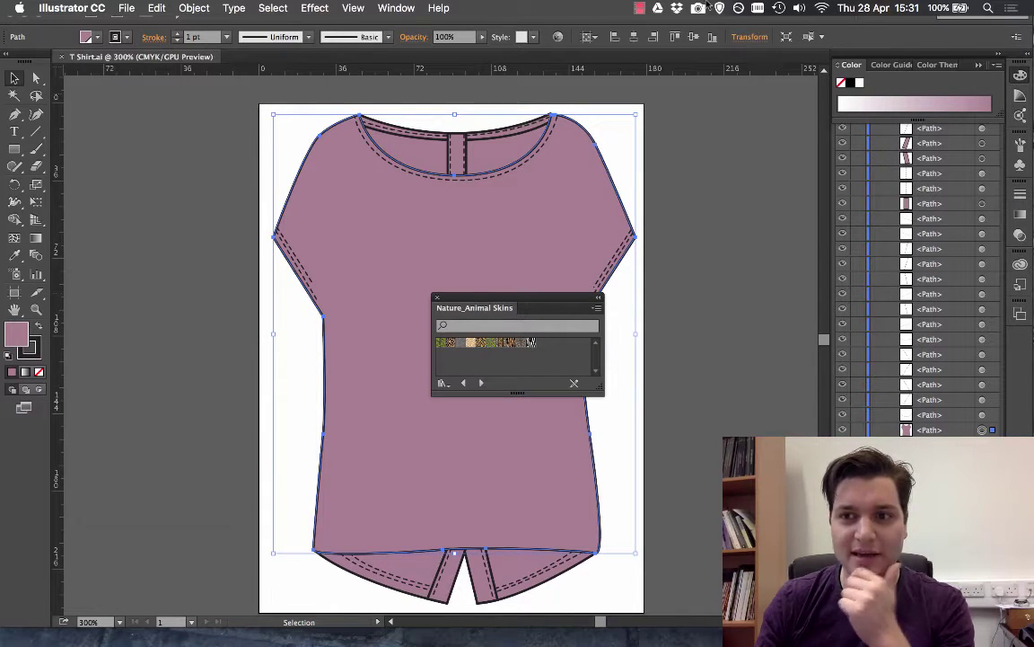
Show the document Swatches panel from the Window menu
click(396, 8)
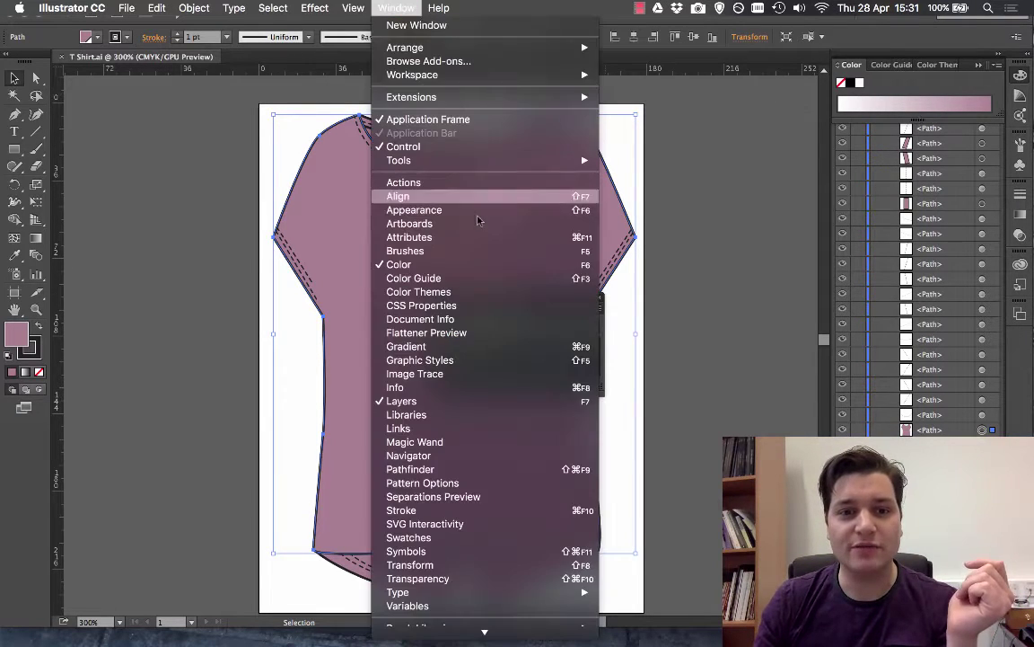
click(447, 487)
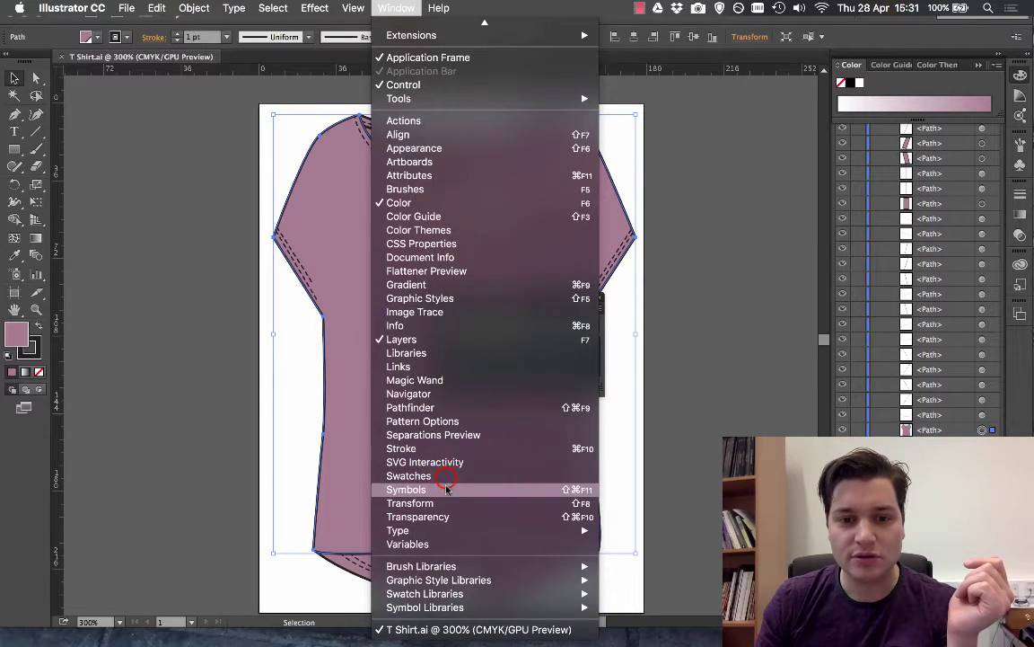
click(446, 475)
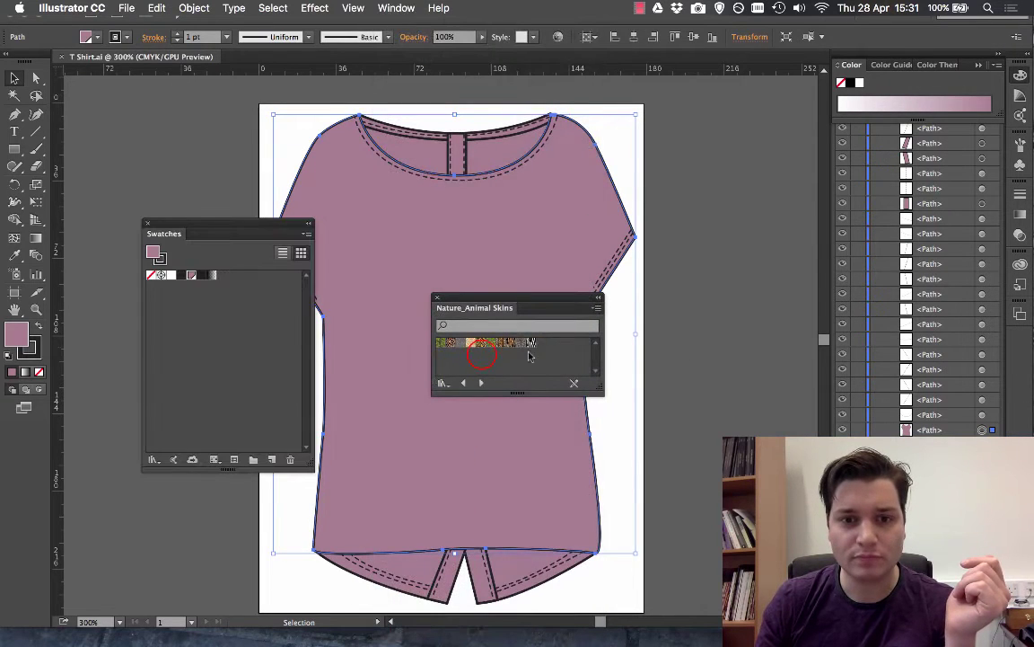
click(230, 410)
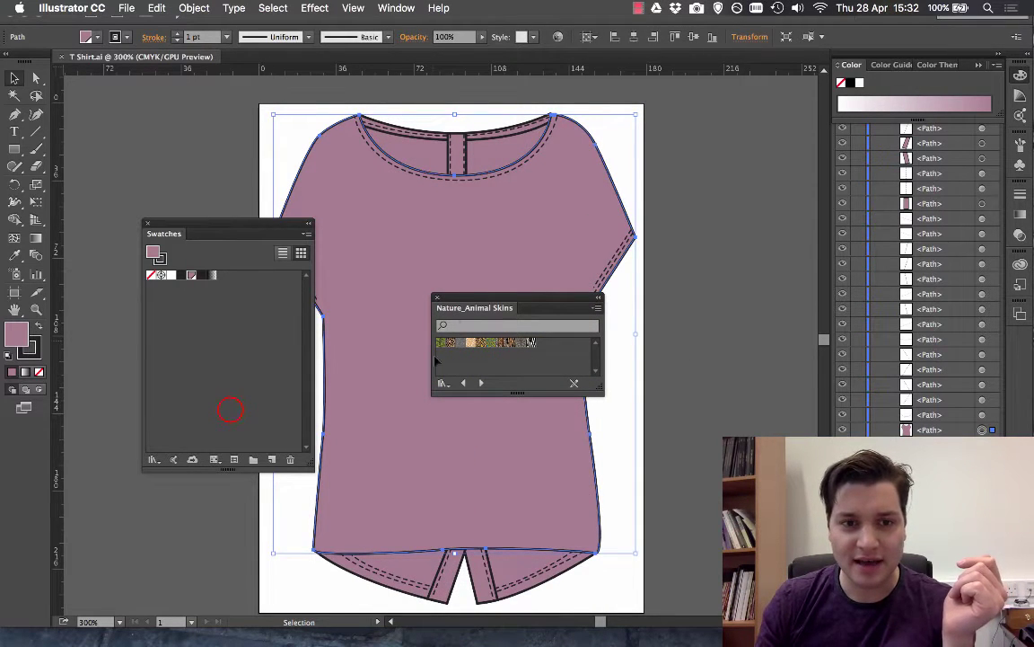
Drag the animal-skin patterns, including zebra, into Swatches and close the Nature_Animal Skins library
drag(446, 344, 411, 341)
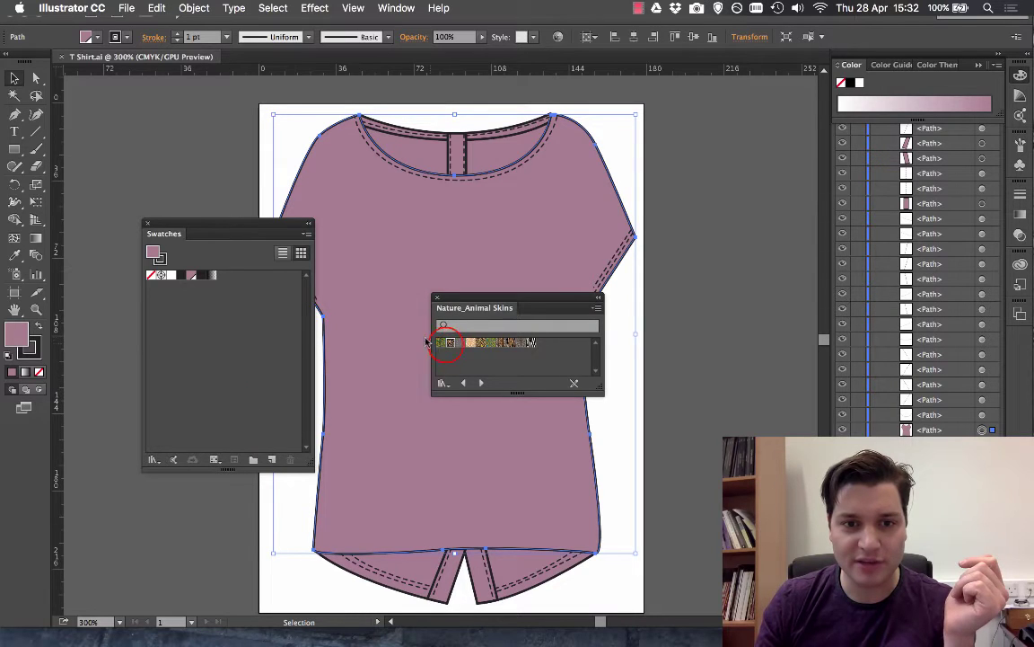
click(491, 348)
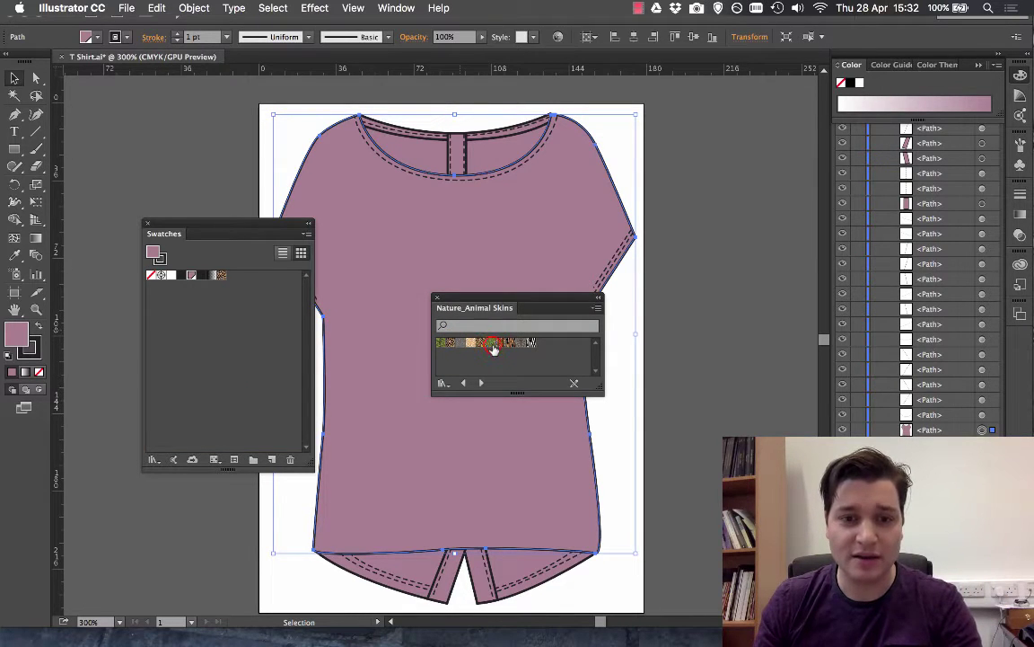
drag(493, 350, 269, 261)
click(449, 342)
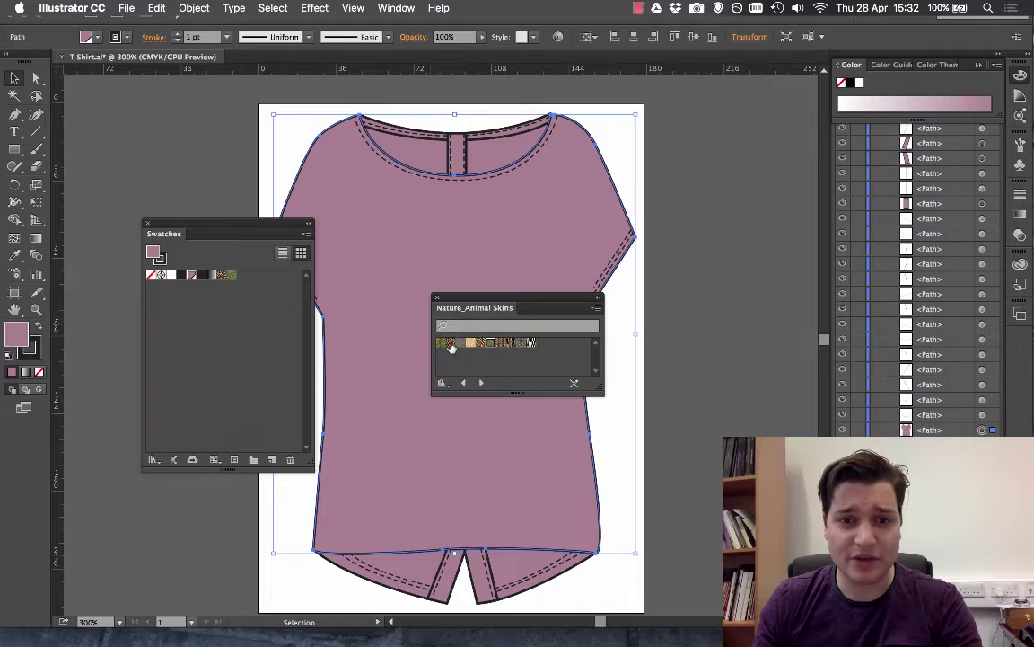
drag(451, 345, 289, 293)
drag(527, 342, 275, 284)
click(435, 296)
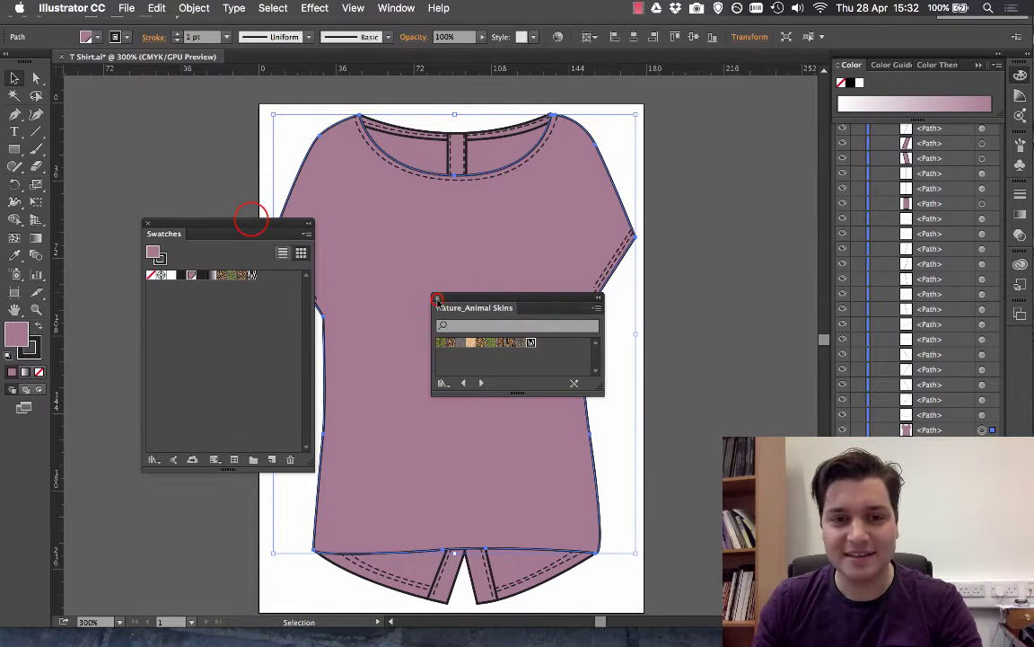
drag(244, 224, 243, 189)
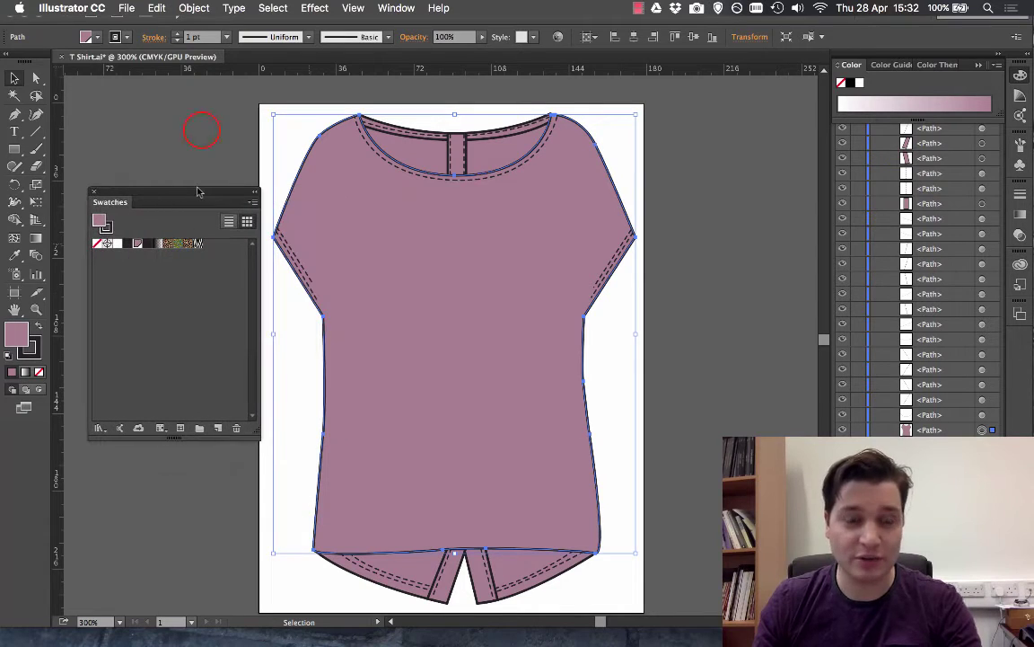
Apply the zebra-stripe pattern swatch as the shirt fill, close Swatches and deselect
click(97, 38)
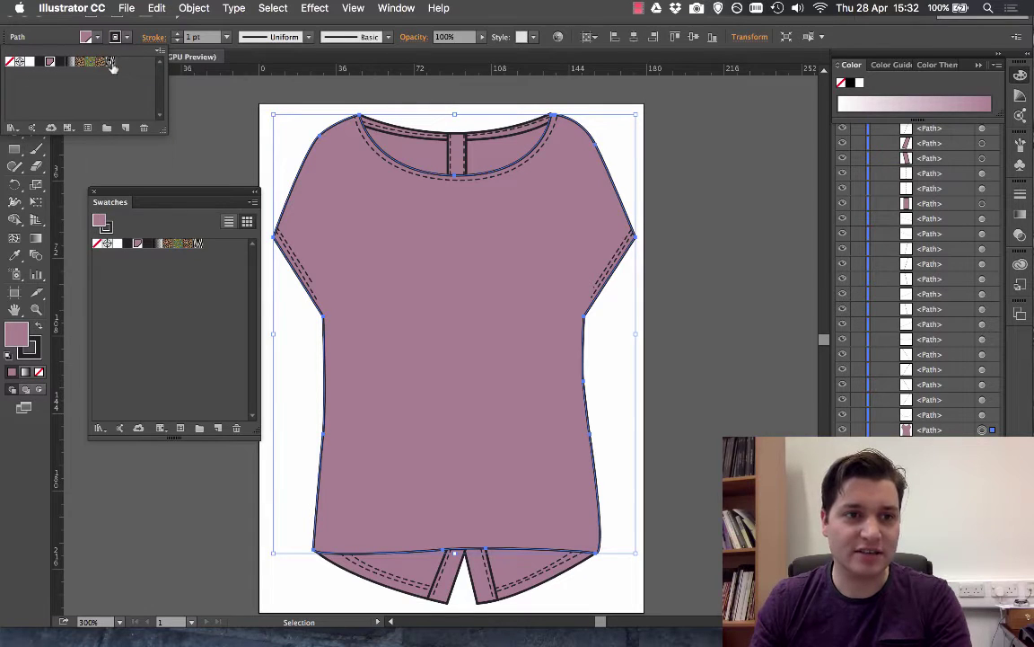
click(109, 62)
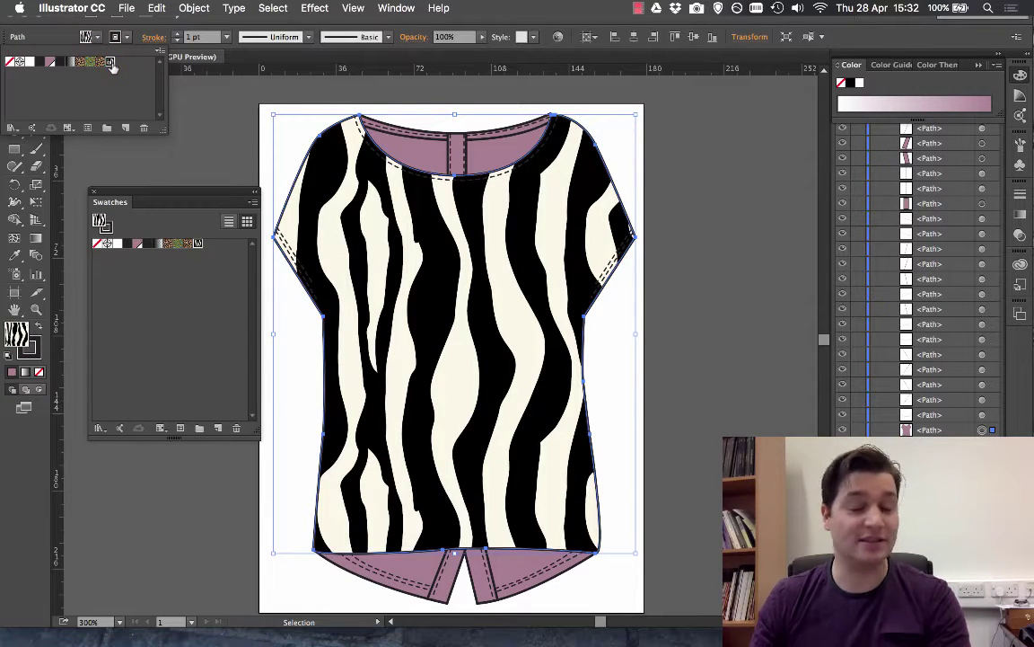
click(228, 118)
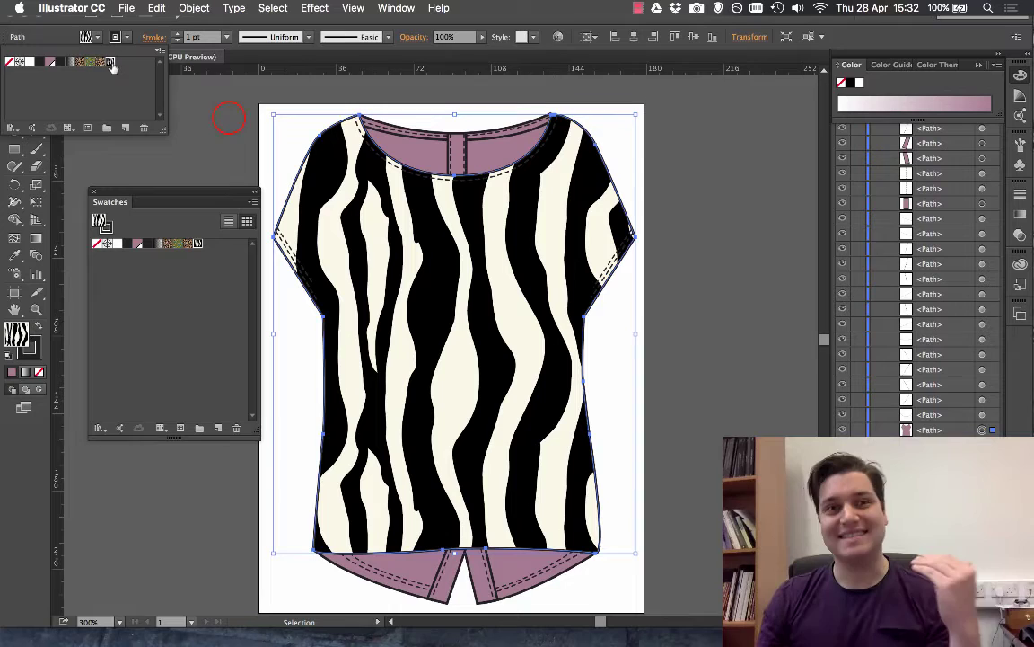
click(93, 191)
click(176, 172)
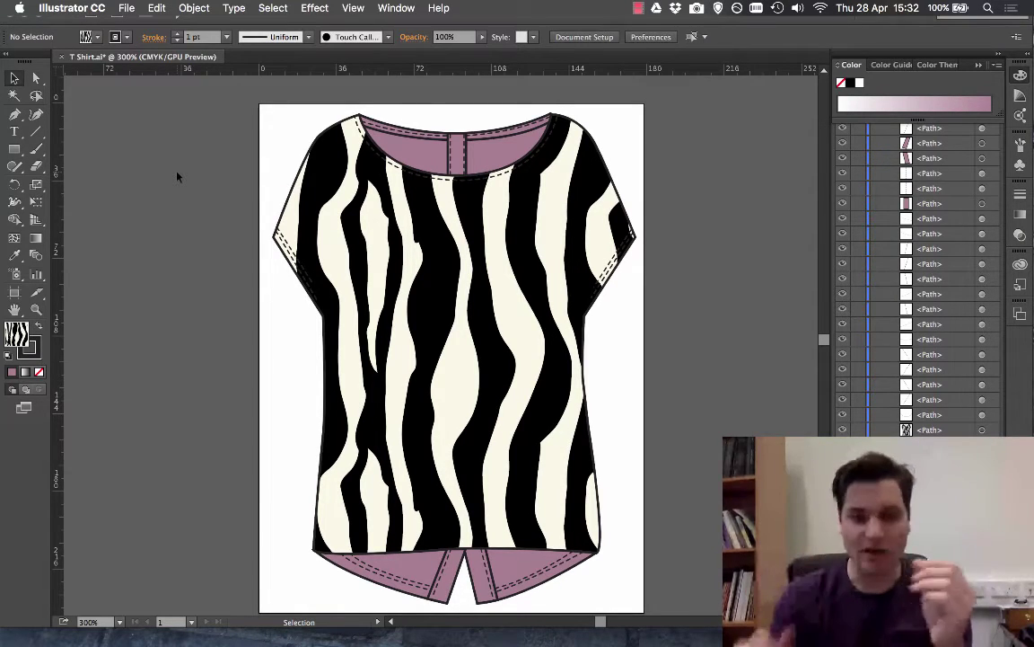
Select the zebra-filled shirt, open the Scale dialog and turn off Transform Objects
click(511, 259)
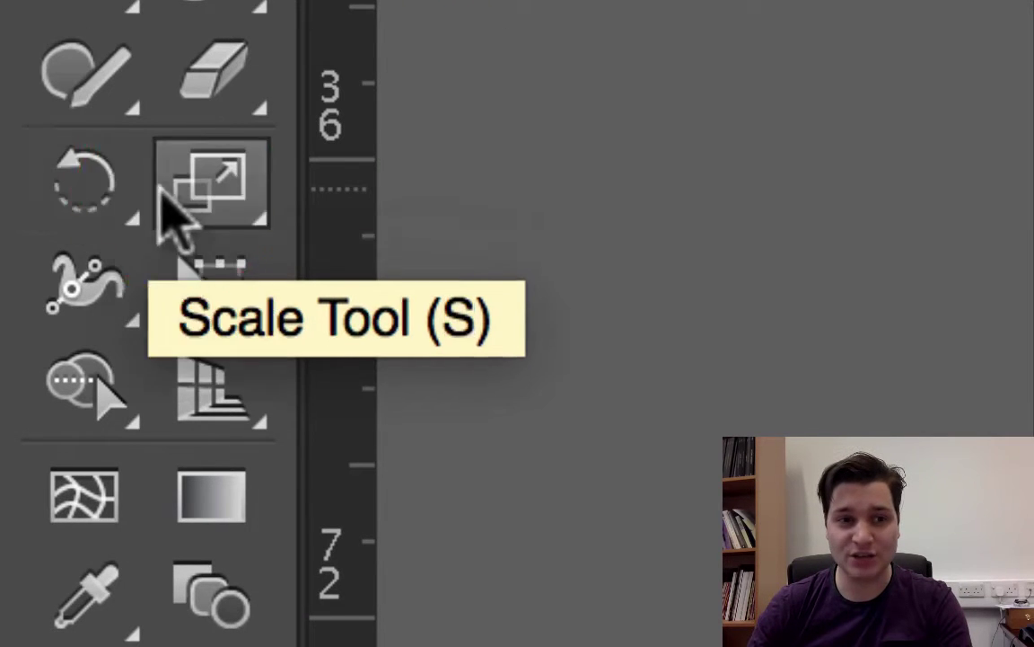
double_click(184, 193)
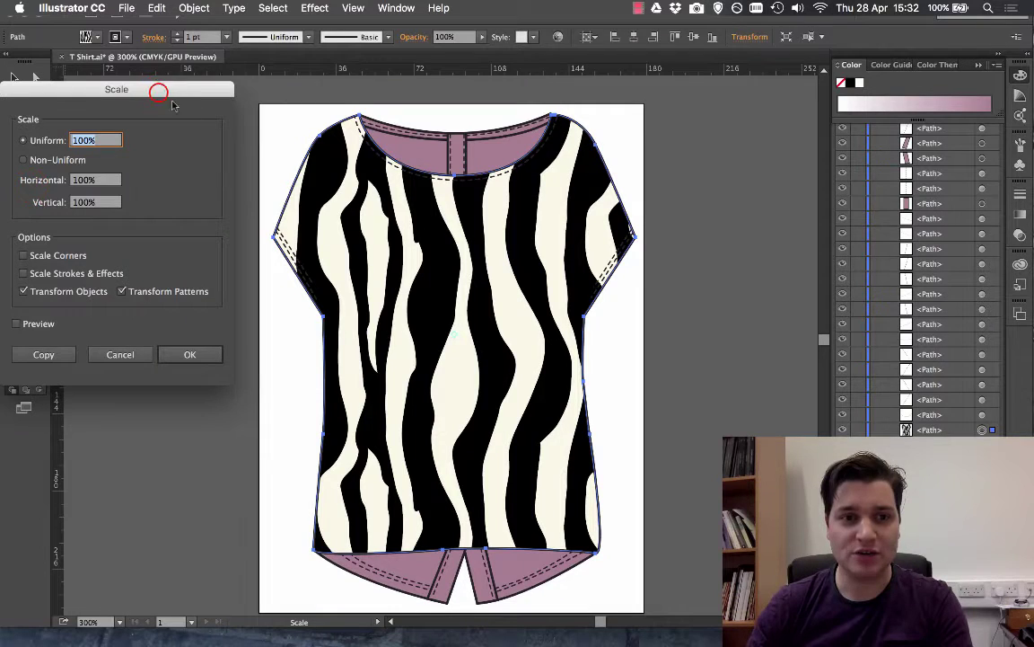
drag(158, 91, 254, 138)
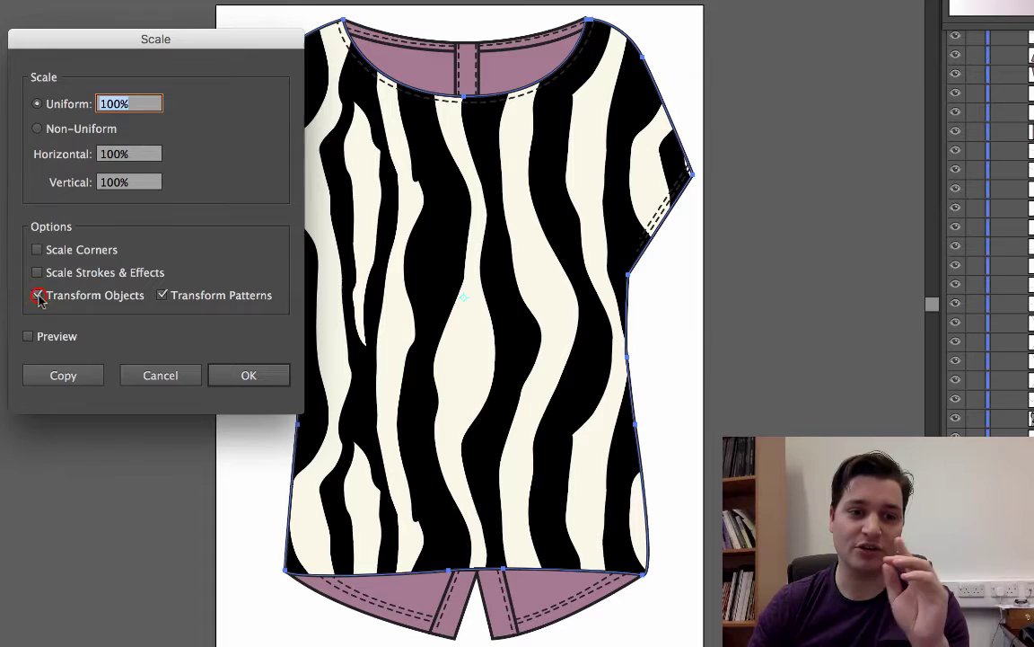
click(38, 295)
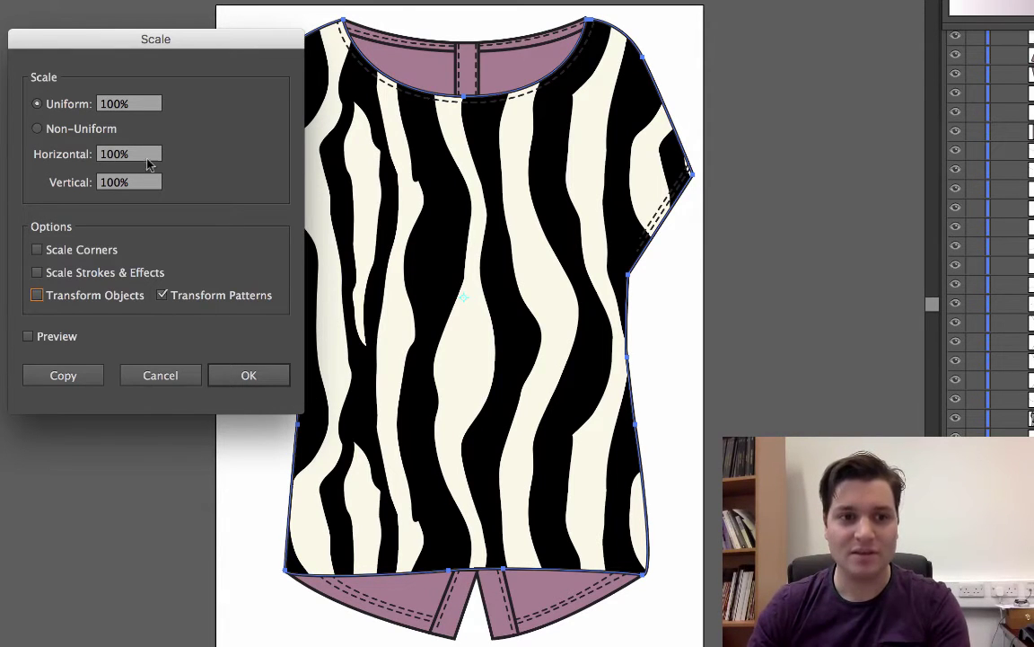
Set a uniform 50% pattern scale, preview it and apply
click(123, 40)
drag(123, 40, 133, 151)
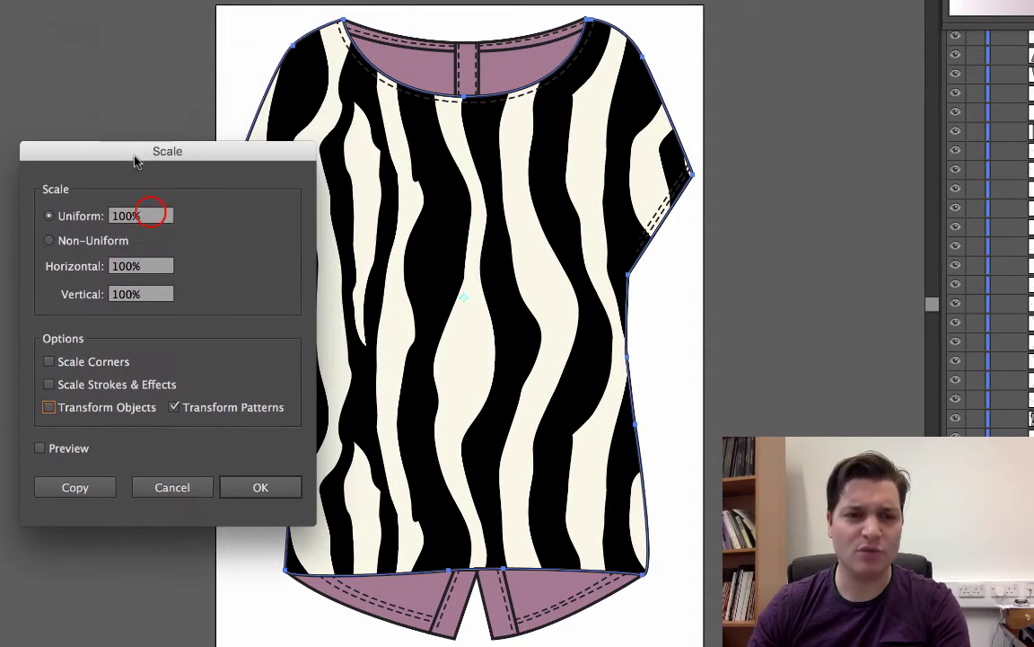
drag(143, 215, 90, 209)
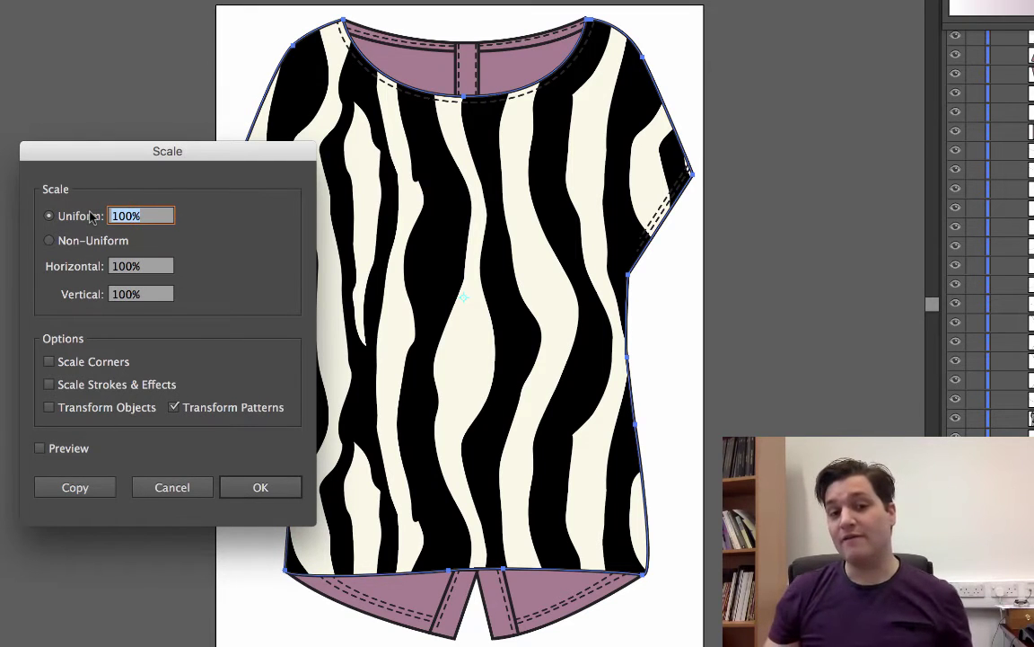
text(50)
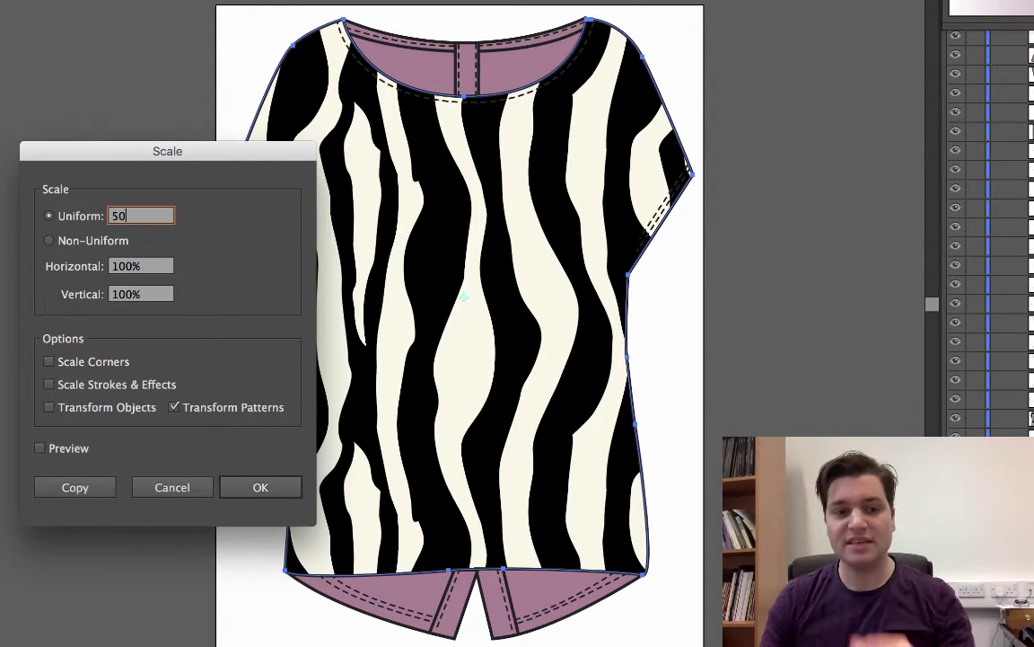
drag(161, 157, 162, 84)
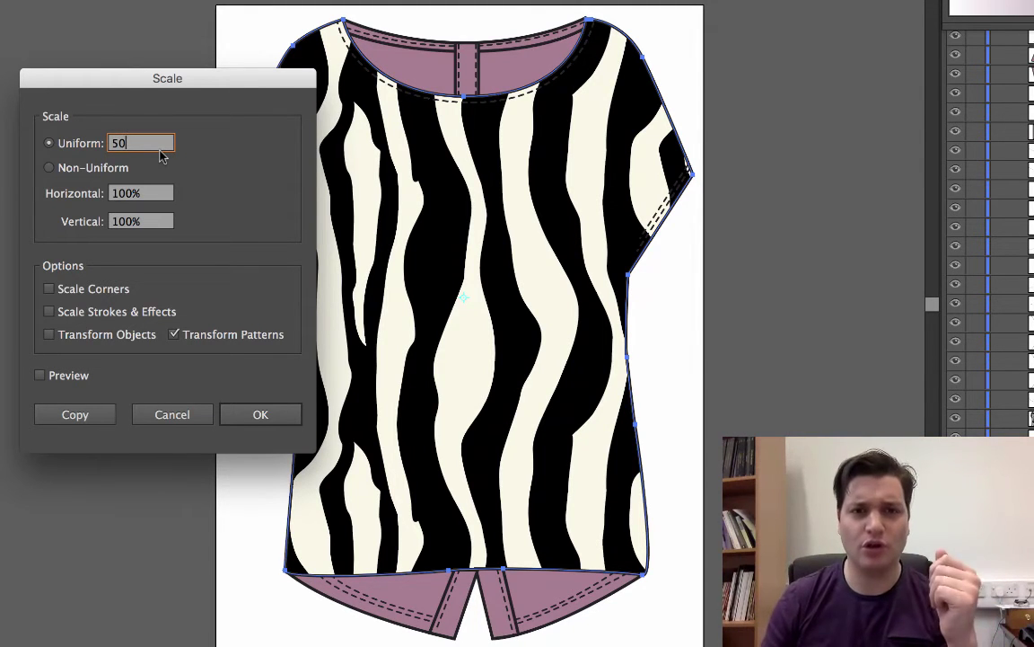
click(41, 377)
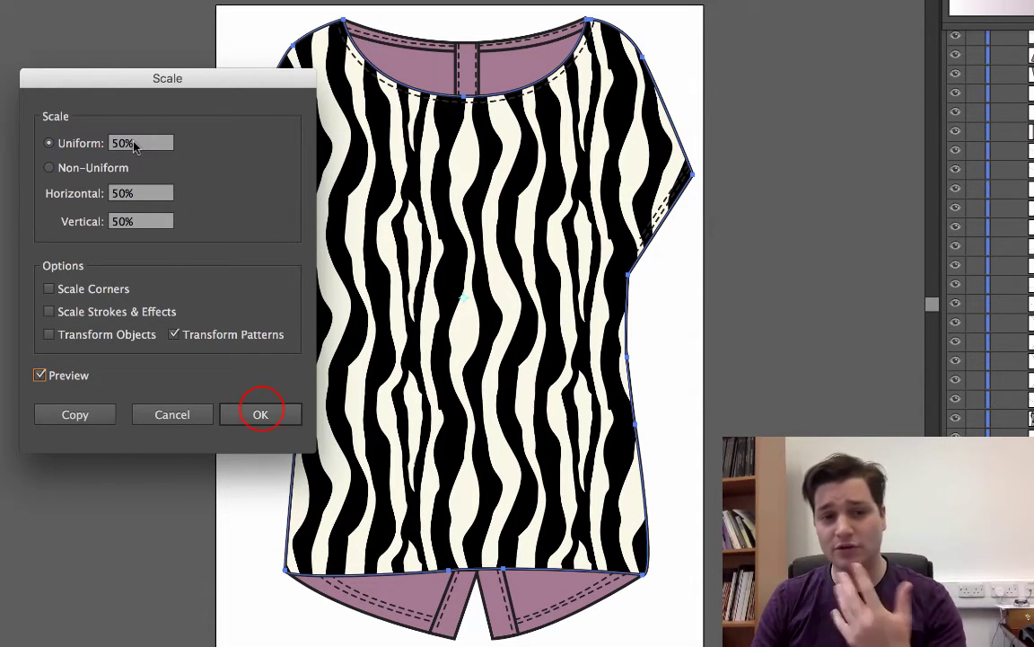
click(261, 414)
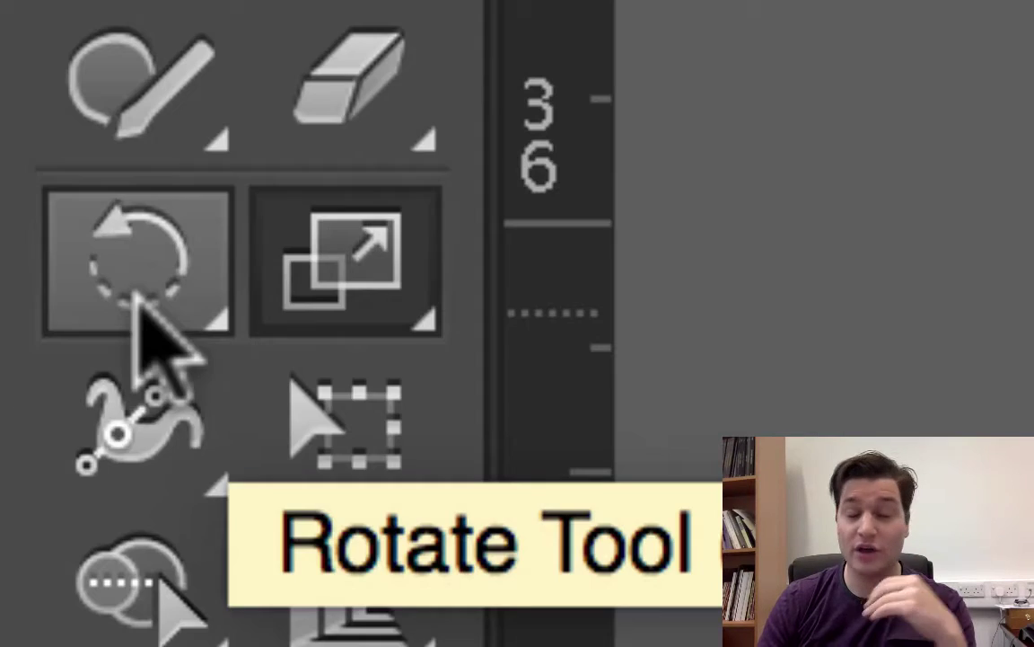
Open the Rotate dialog and preview the pattern rotated by 30°
double_click(14, 187)
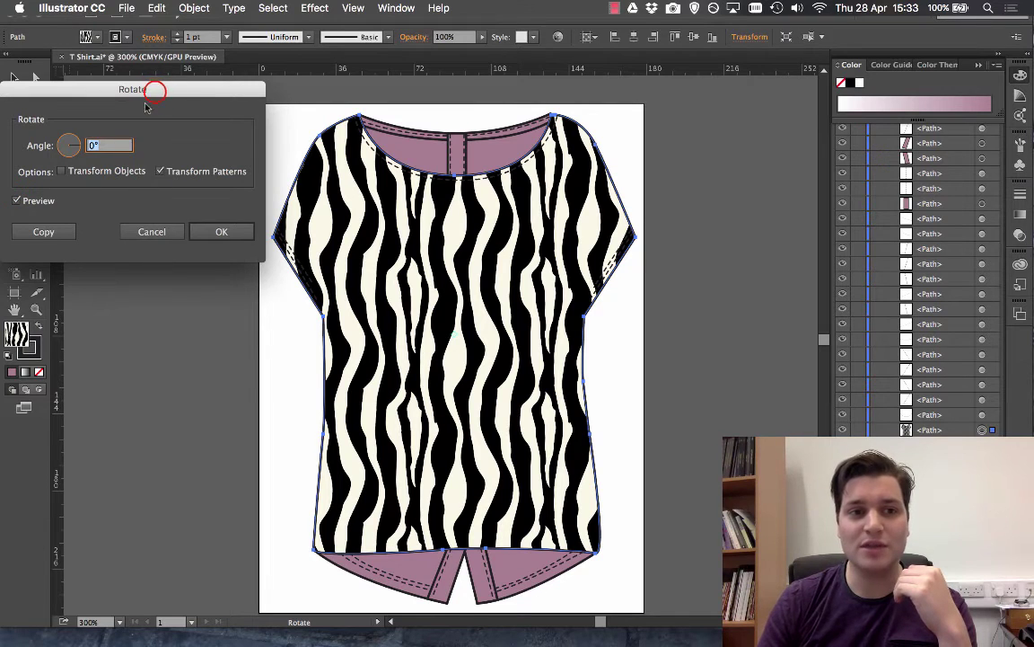
drag(152, 97, 242, 141)
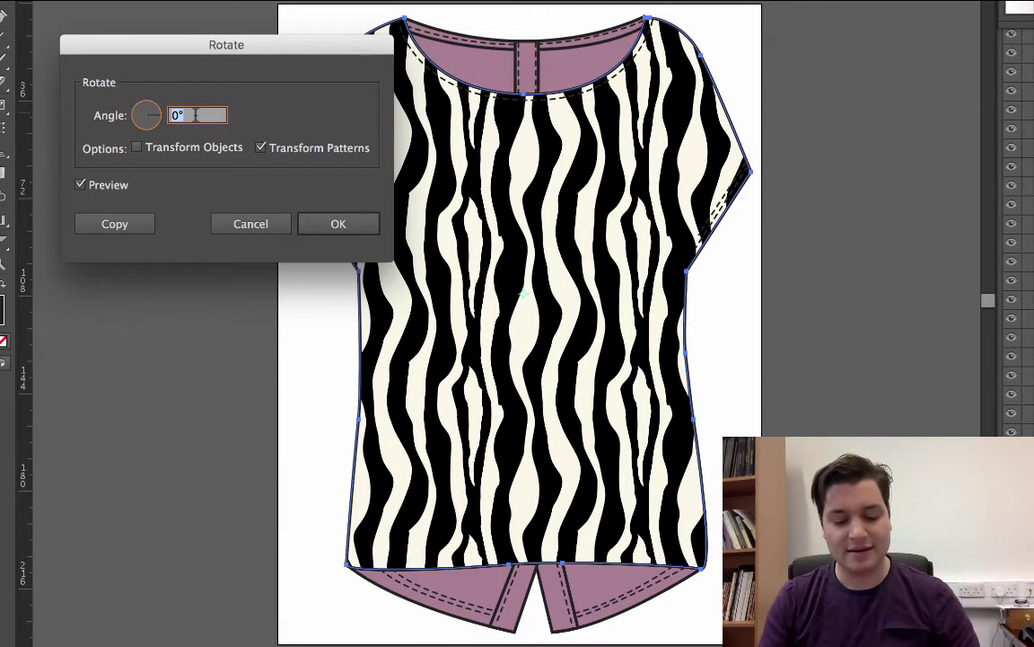
text(30)
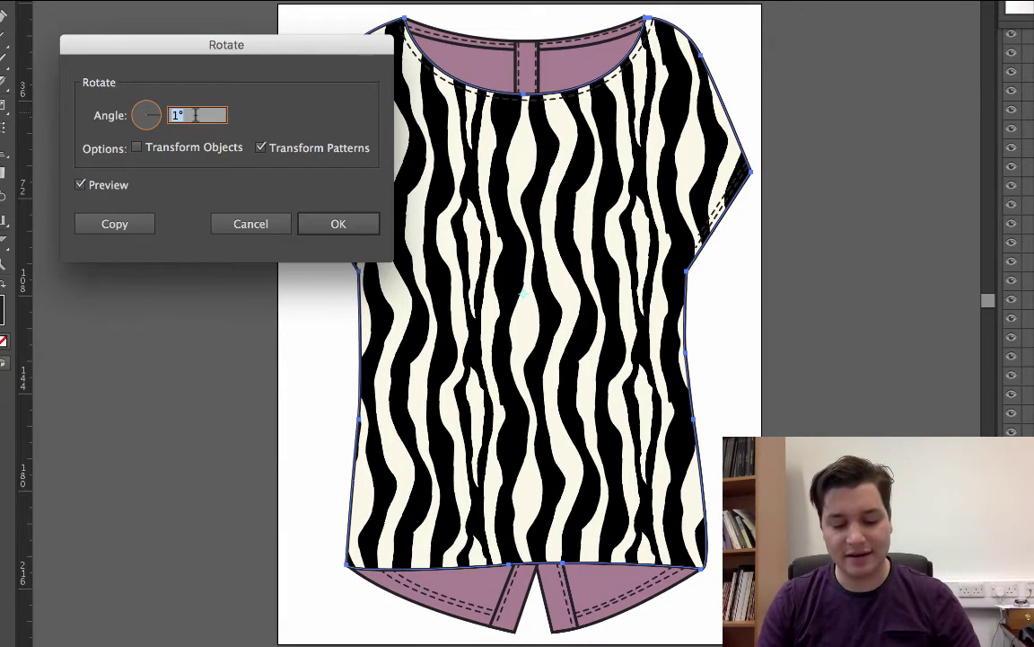
click(104, 186)
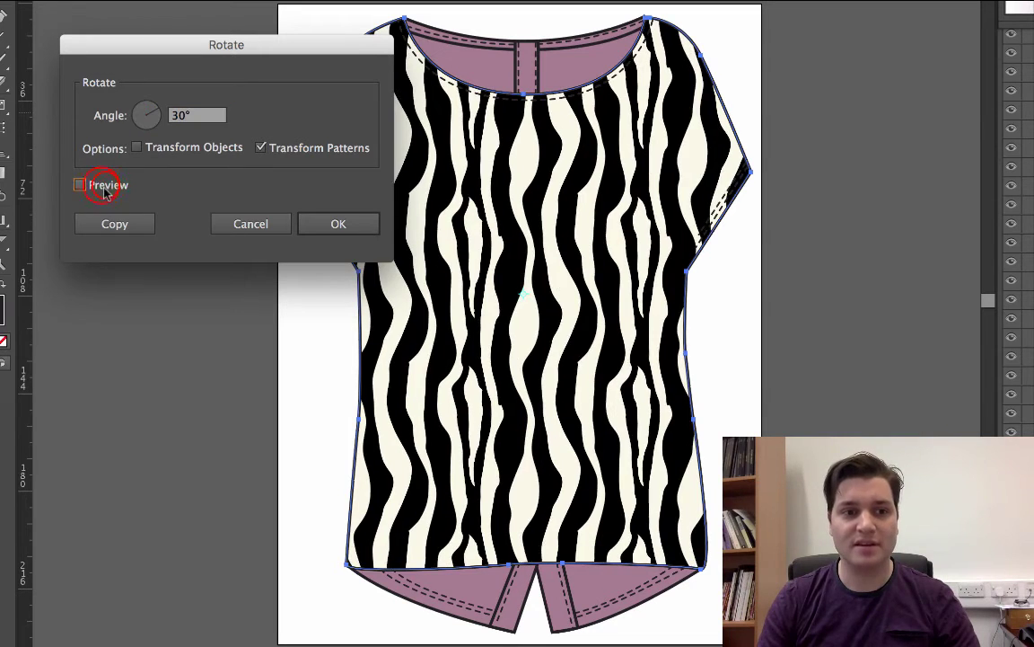
click(106, 187)
drag(256, 44, 205, 108)
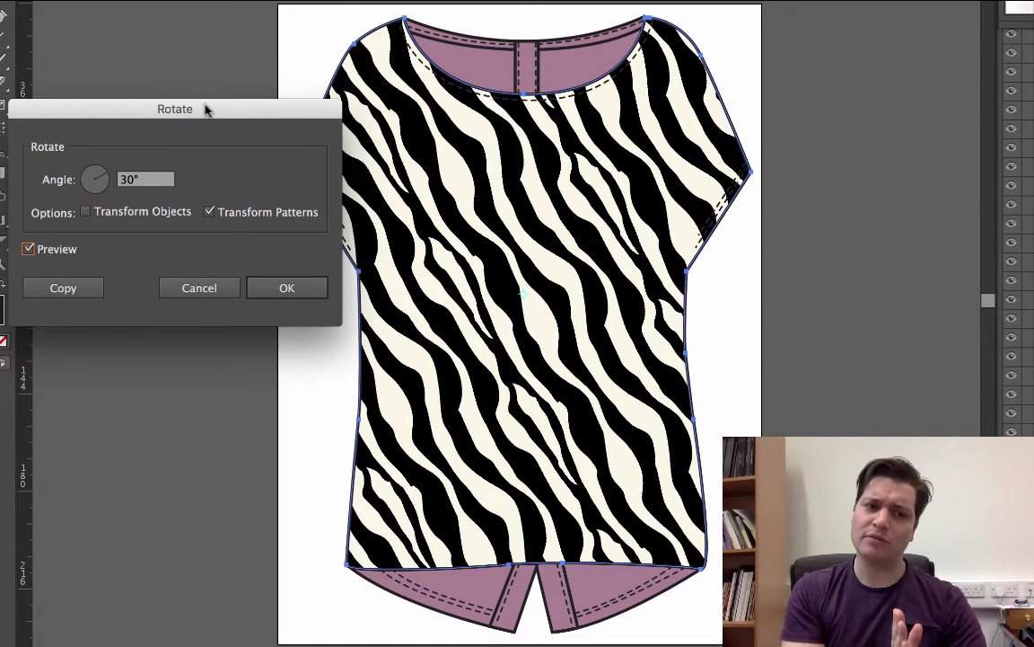
Change the rotation angle to -30° and check it in the preview
click(130, 179)
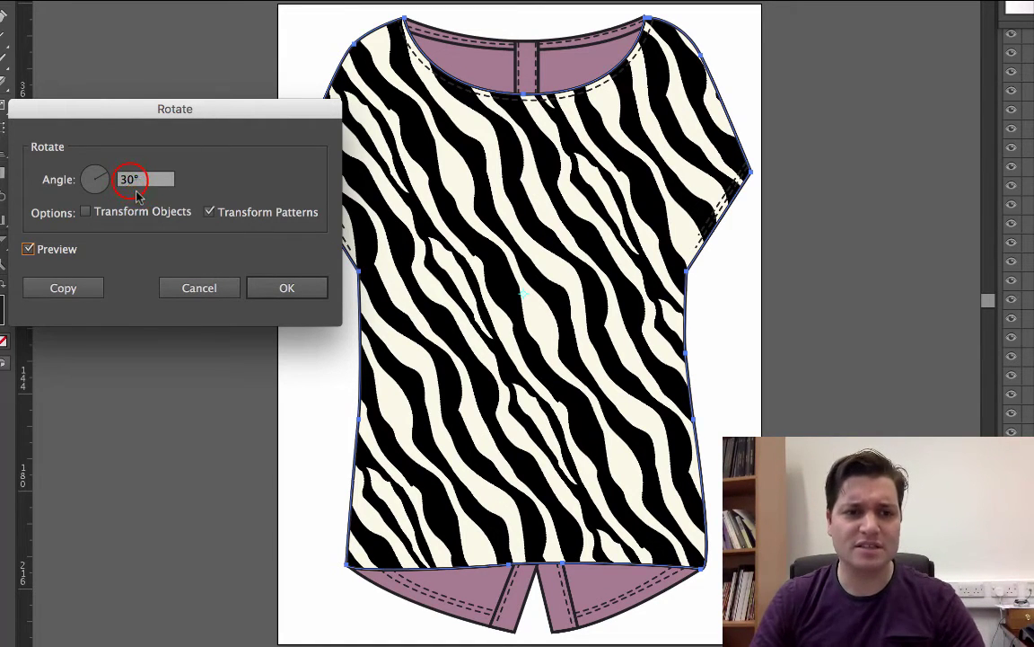
click(121, 179)
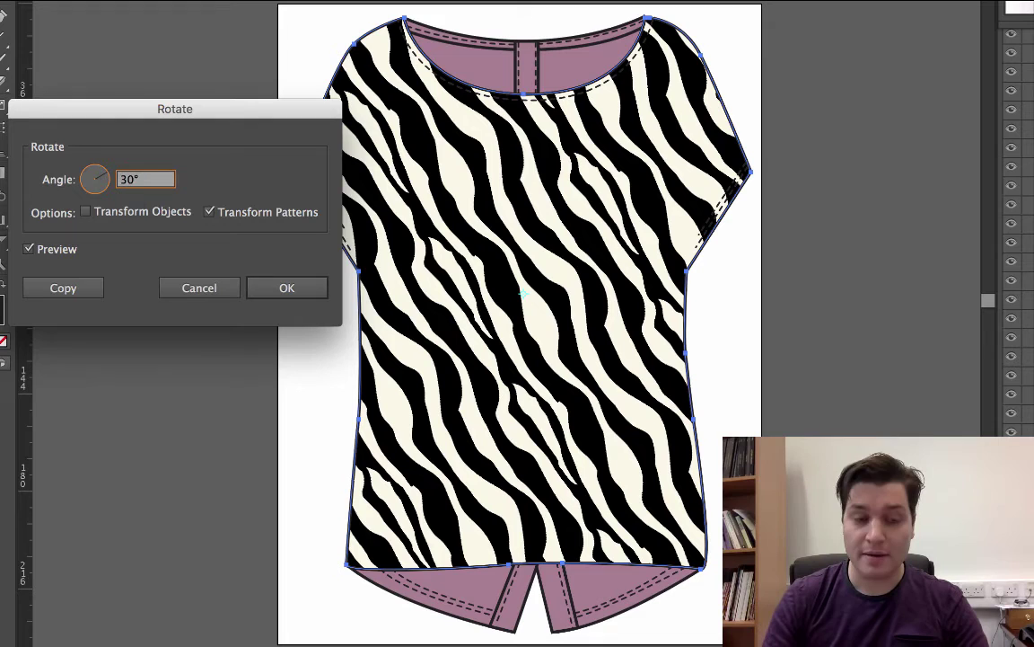
text(-)
click(37, 251)
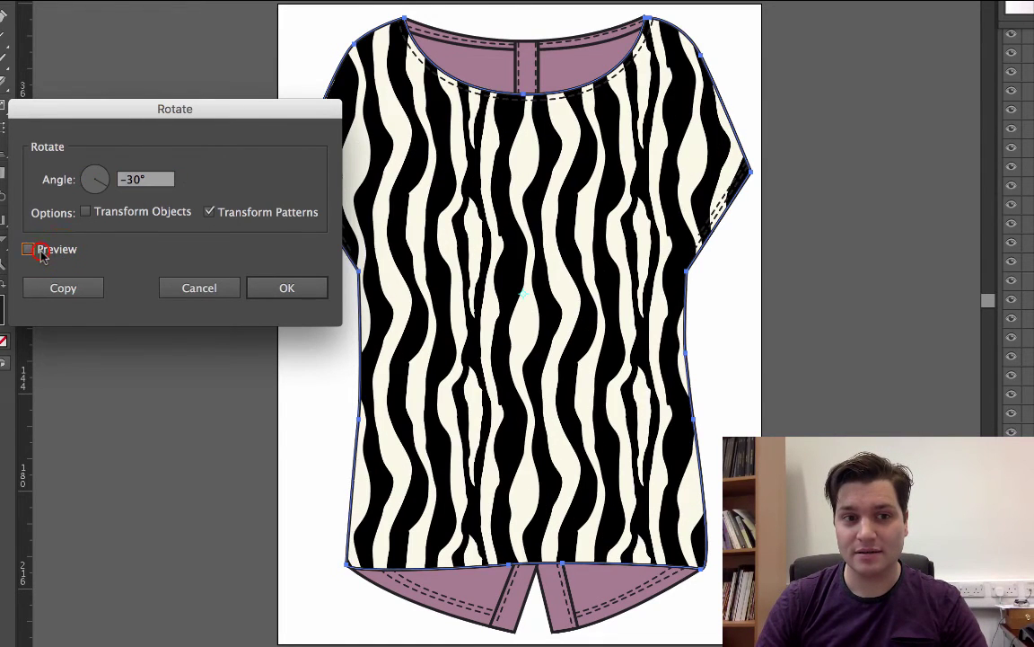
click(40, 253)
click(38, 251)
Set the pattern rotation angle to 120°, preview it and apply
click(153, 179)
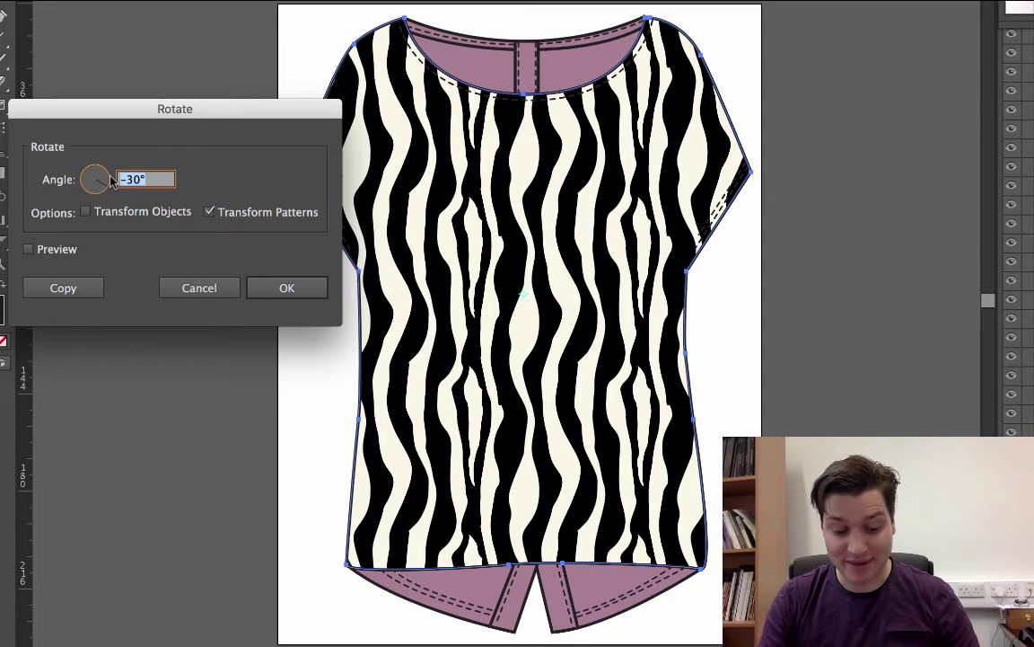
text(90)
key(Tab)
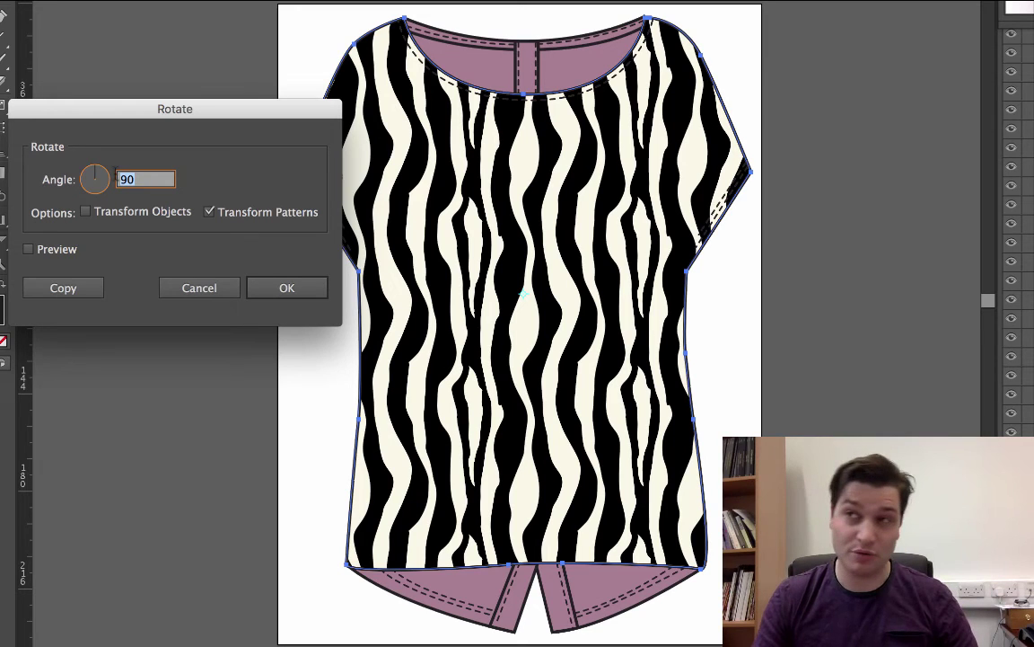
text(1)
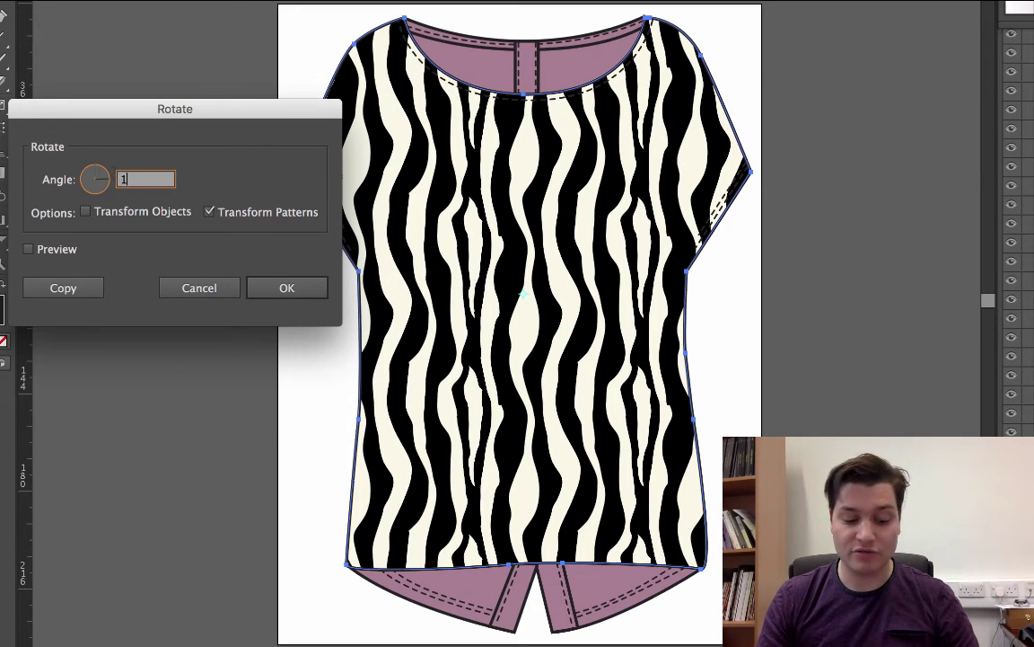
text(20)
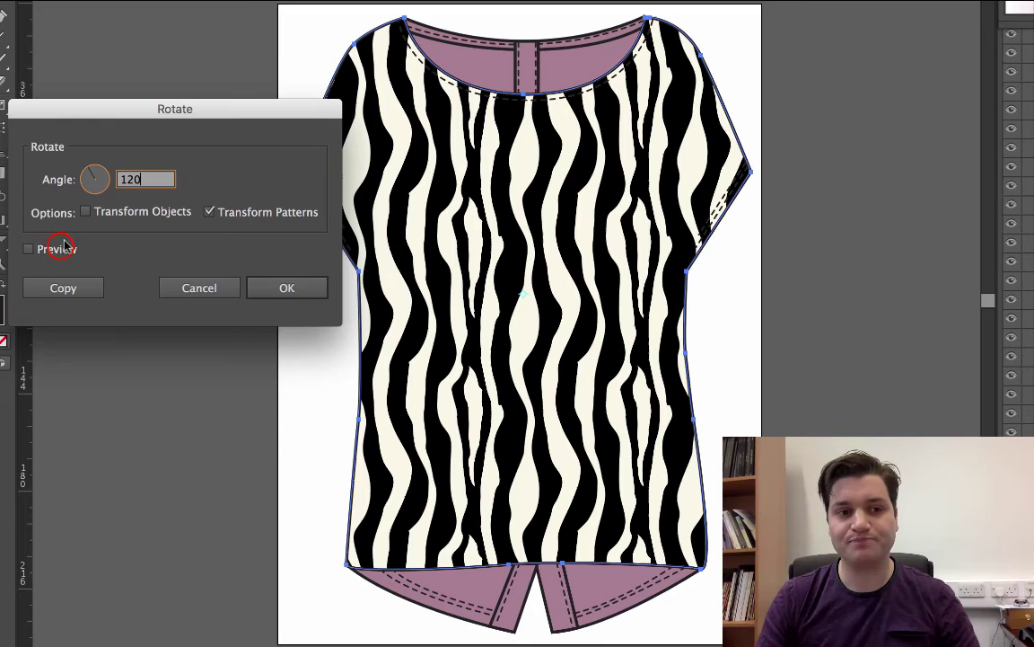
click(59, 250)
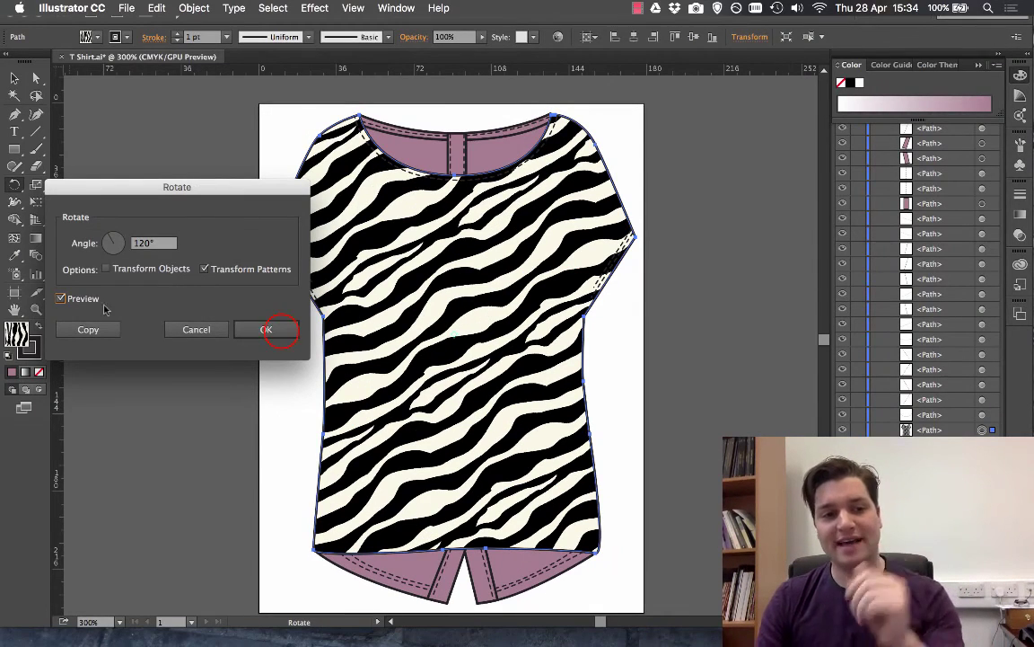
click(266, 328)
Switch to the Selection tool and click empty canvas to clear the shirt's selection
click(13, 78)
click(178, 180)
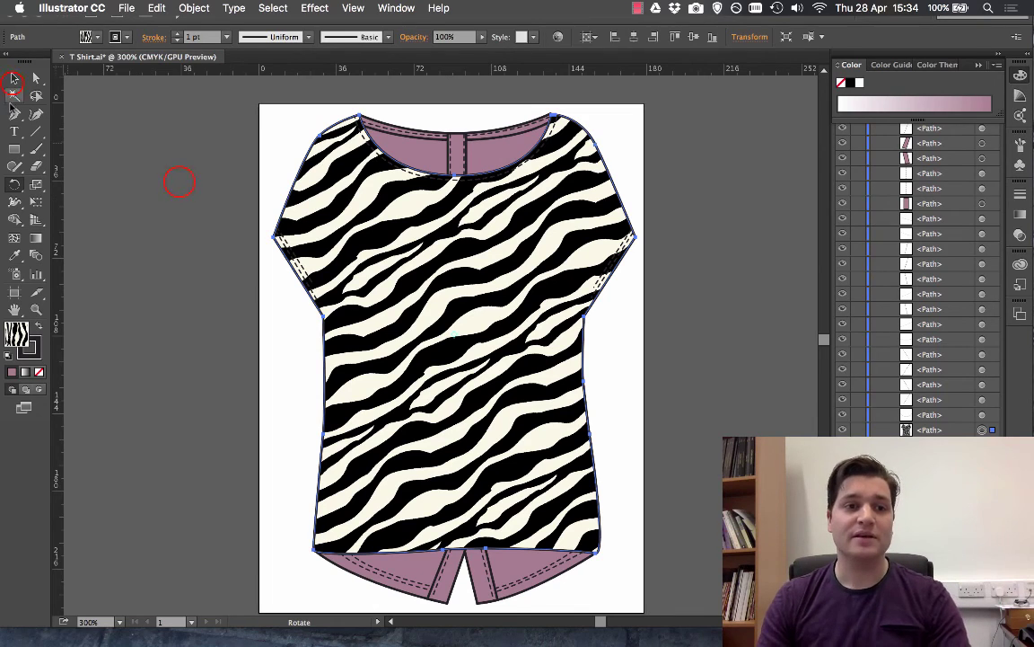